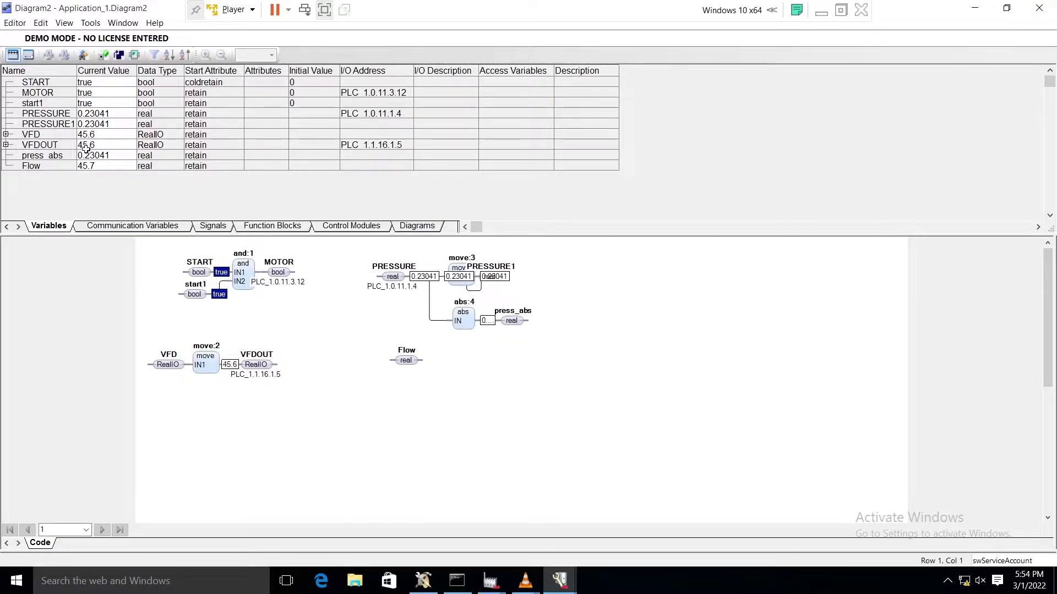
Close Diagram2's online editor and take the controller offline
{"action": "double_click", "coordinate": [105, 167]}
{"action": "type", "text": "45.3"}
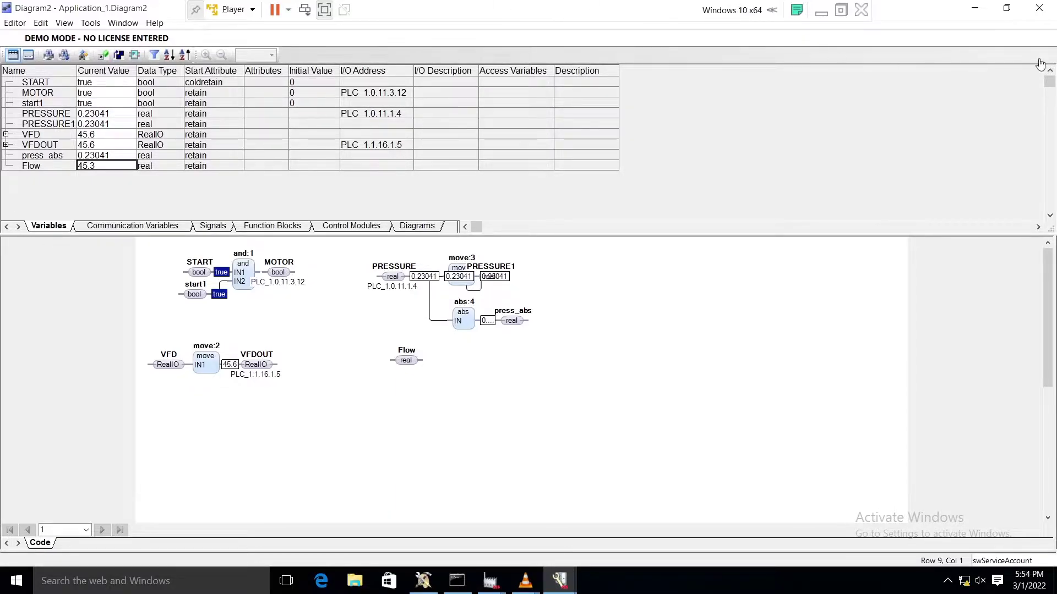
{"action": "left_click", "coordinate": [1040, 8]}
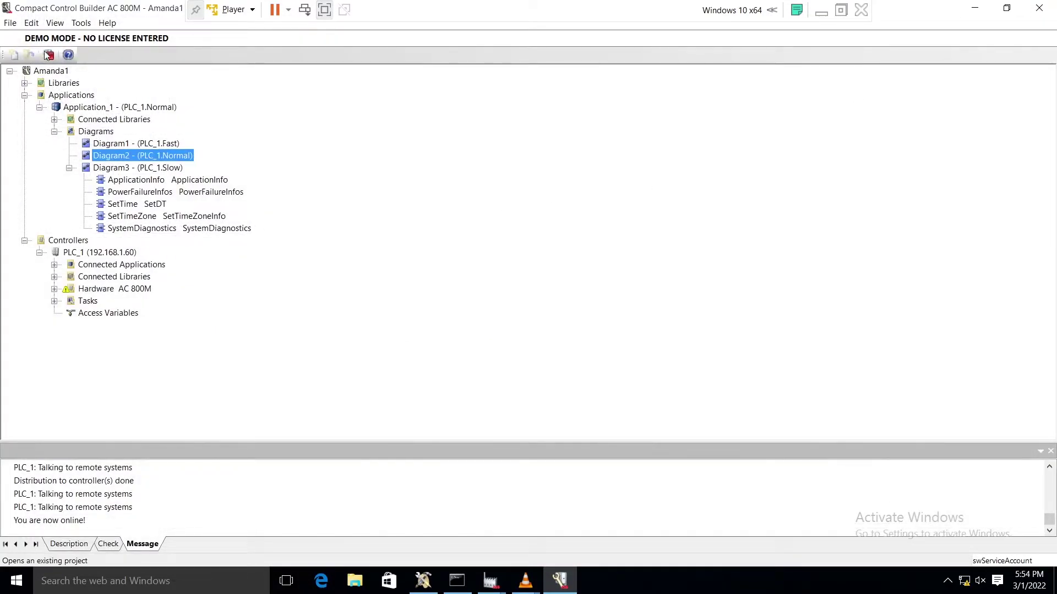
{"action": "left_click", "coordinate": [49, 55]}
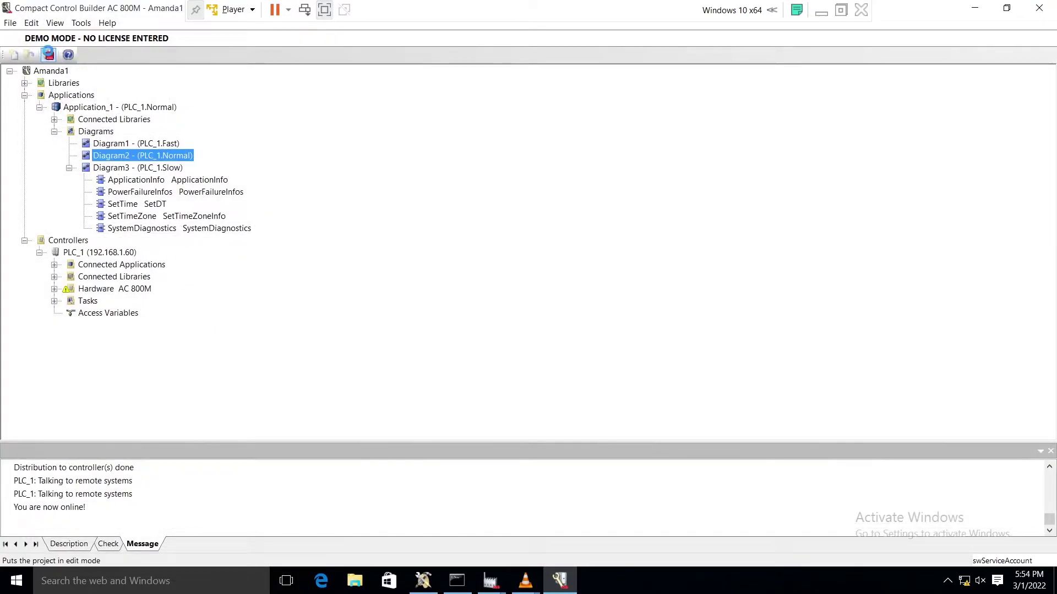
Remove the 'retain' start attribute from Flow in Diagram2 and save
{"action": "double_click", "coordinate": [127, 155]}
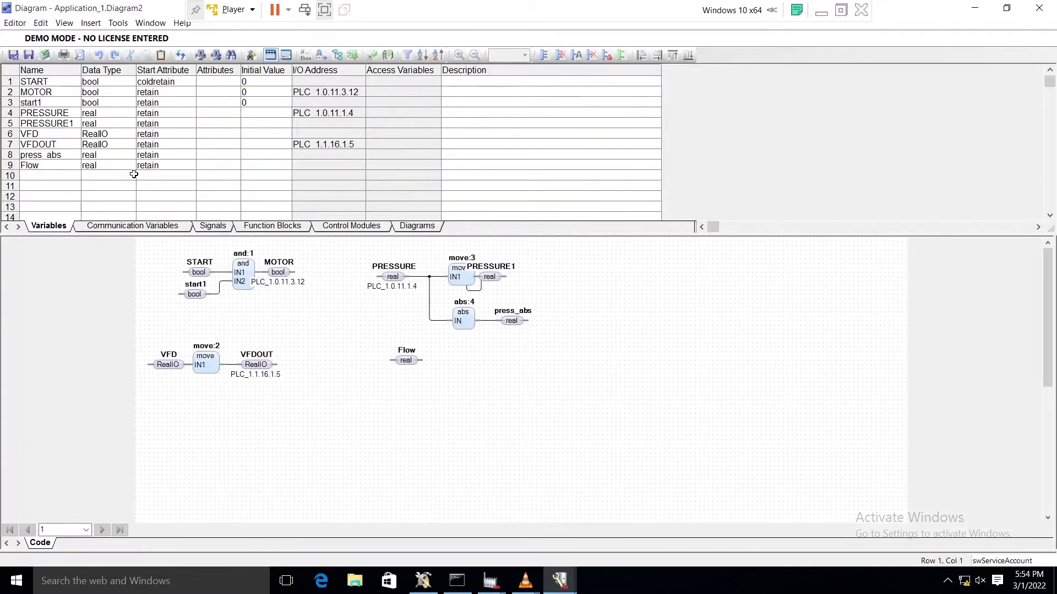
{"action": "left_click", "coordinate": [175, 166]}
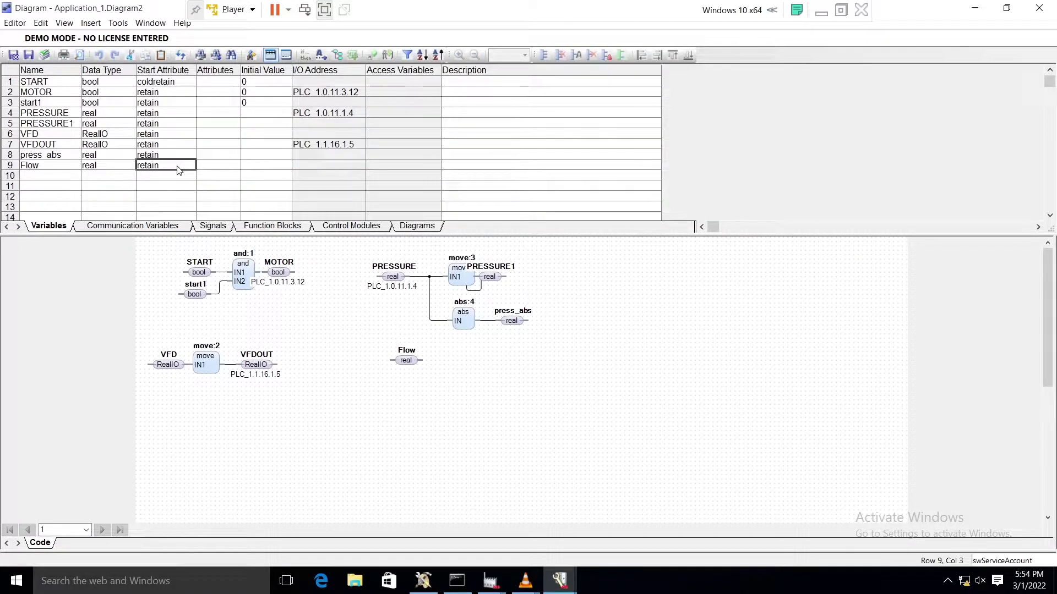
{"action": "key", "text": "Delete"}
{"action": "left_click", "coordinate": [28, 55]}
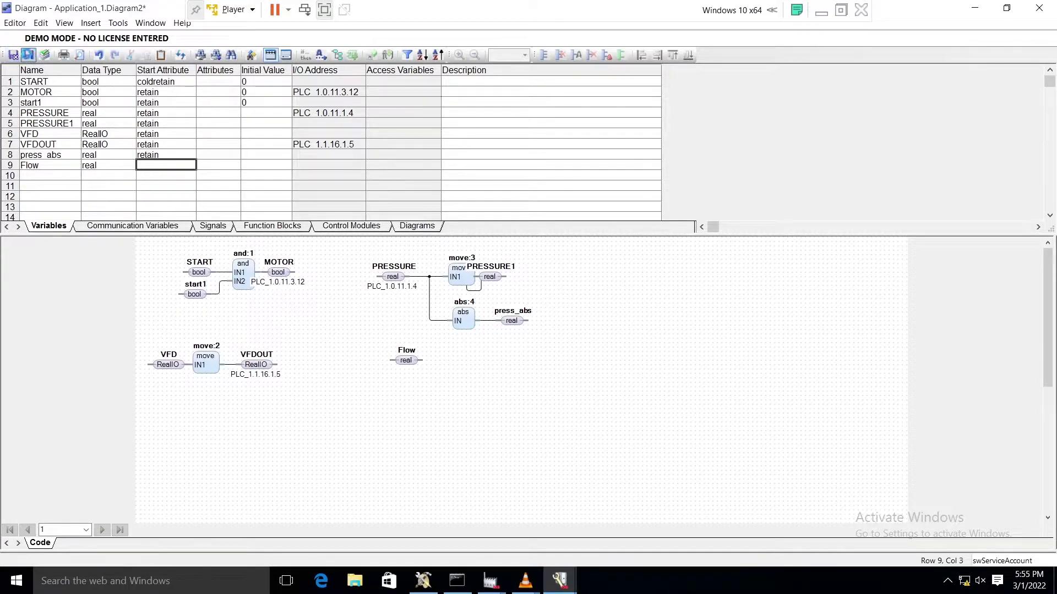
{"action": "left_click", "coordinate": [1039, 7]}
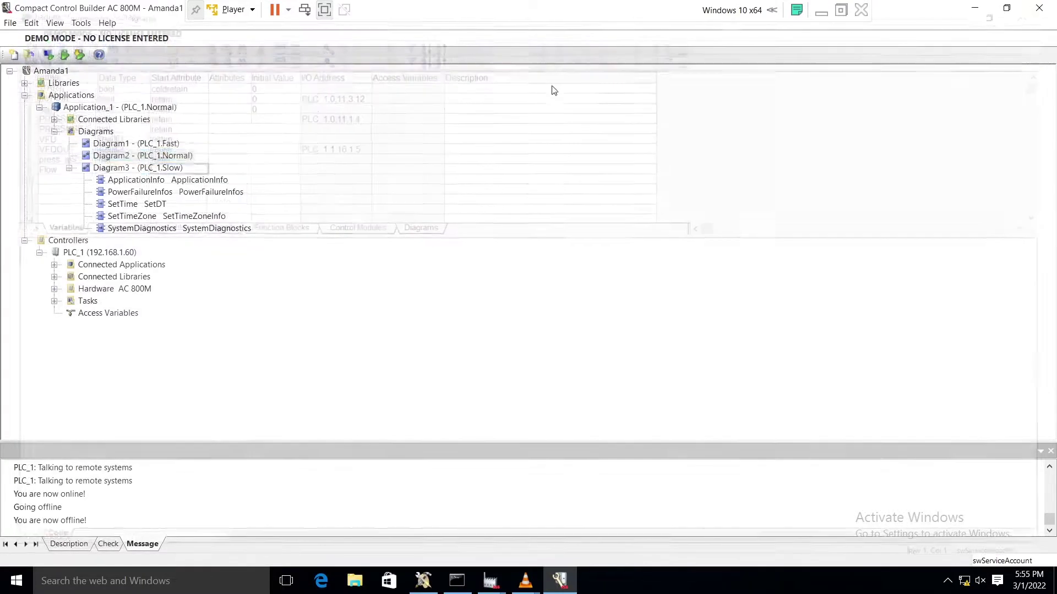
Download the edited project to PLC_1 with a warm restart, accepting the compilation warning
{"action": "left_click", "coordinate": [80, 55]}
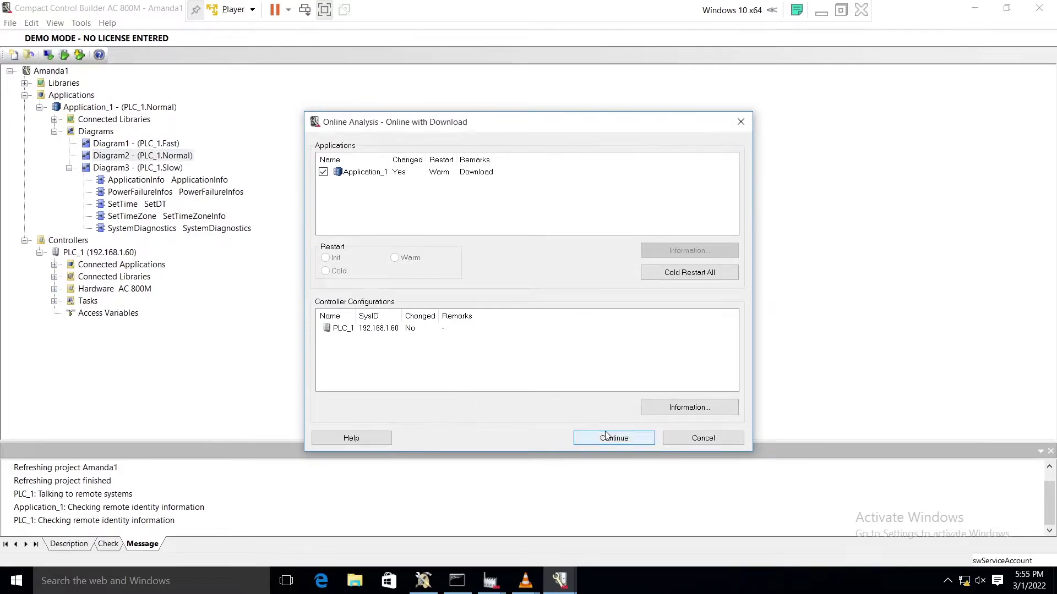
{"action": "left_click", "coordinate": [614, 438]}
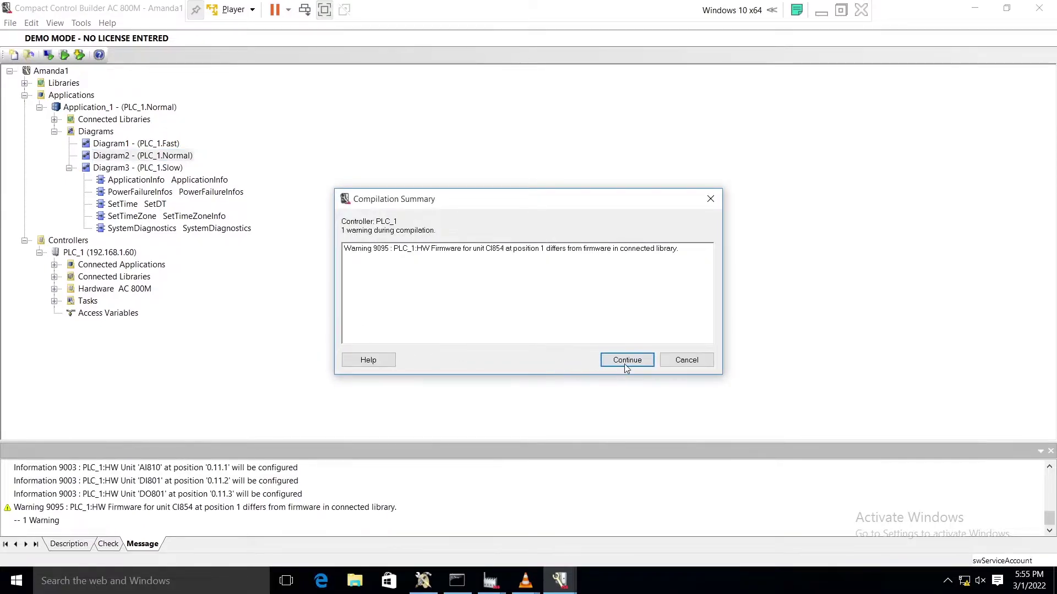
{"action": "left_click", "coordinate": [625, 363]}
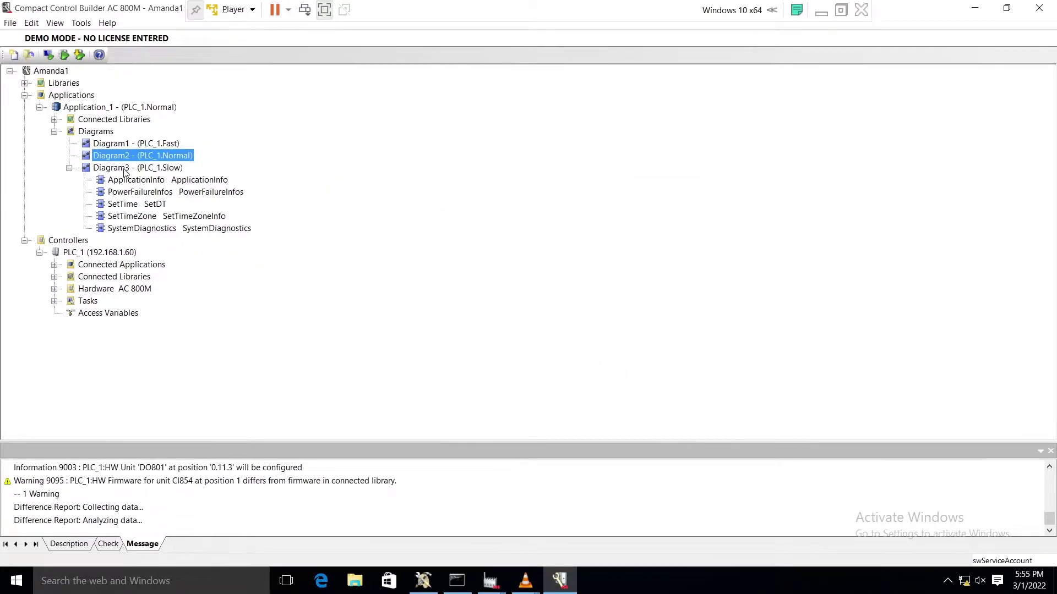
{"action": "left_click", "coordinate": [137, 157]}
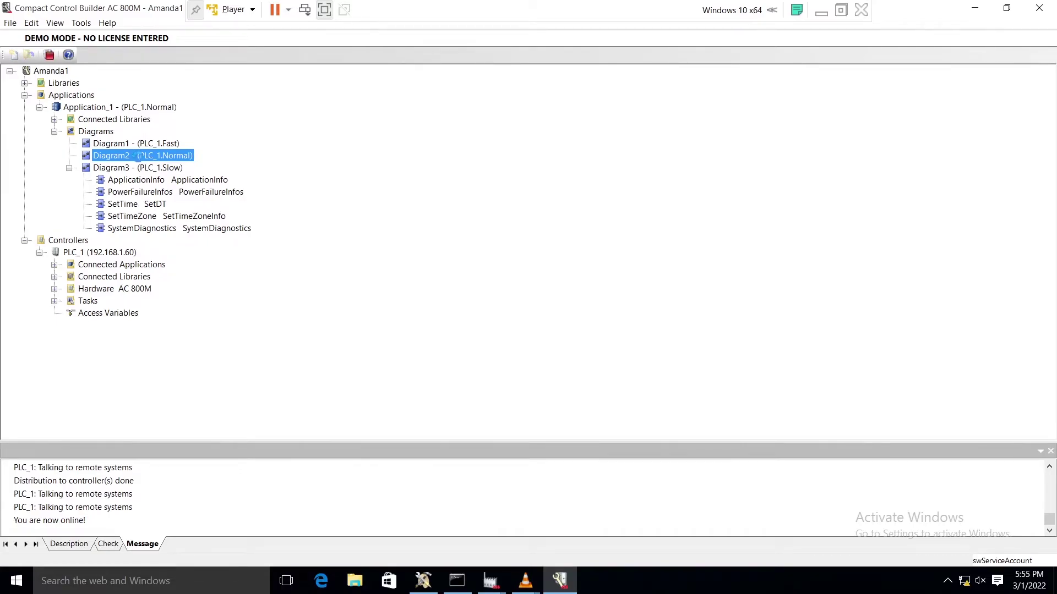
Open Diagram2 online and compare Flow (0.0), VFD and START after the warm restart
{"action": "double_click", "coordinate": [139, 157]}
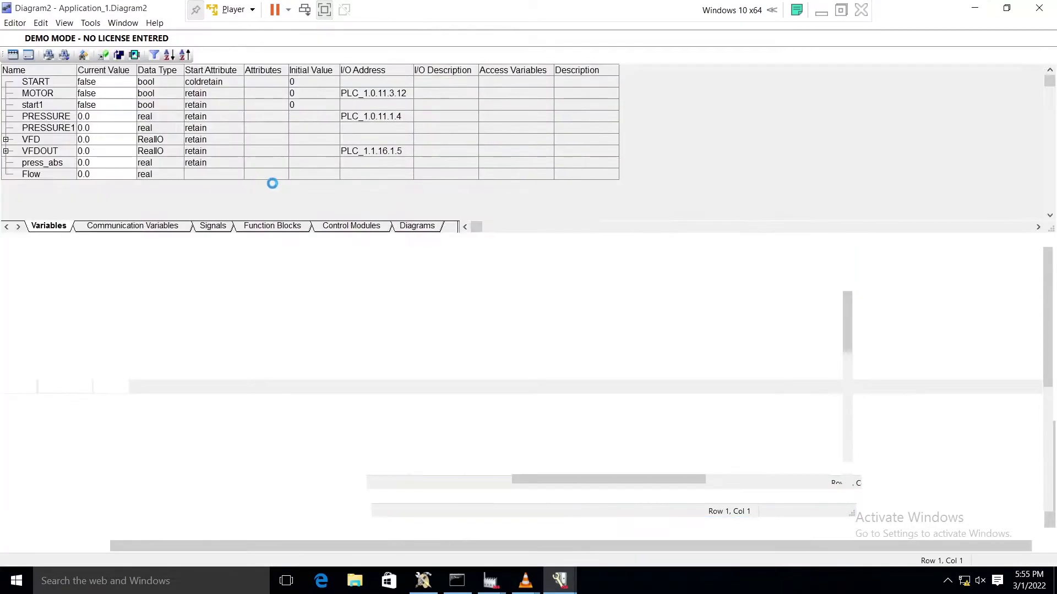
{"action": "left_click", "coordinate": [102, 167]}
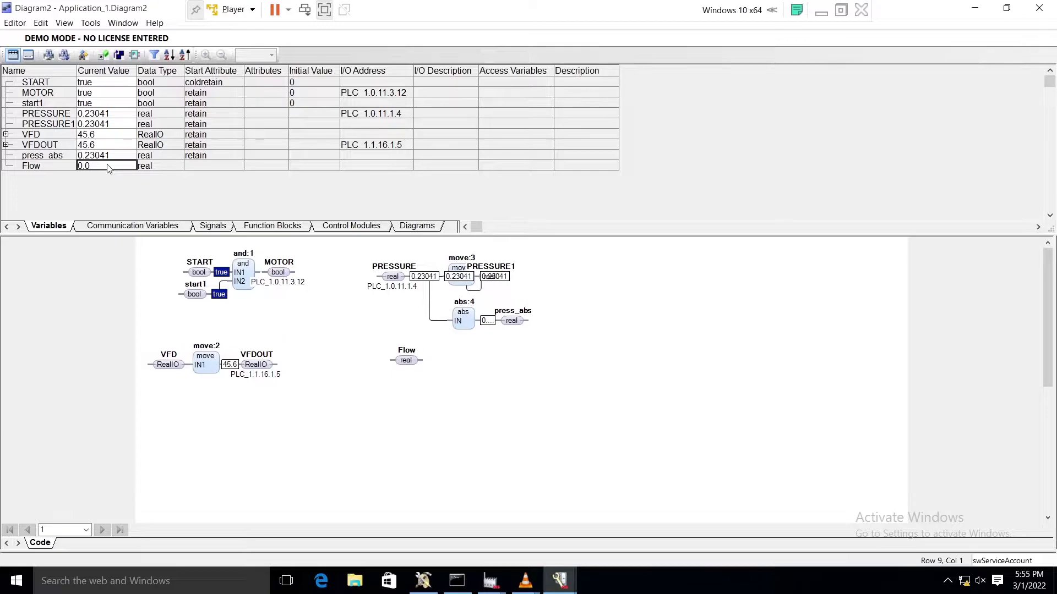
{"action": "left_click", "coordinate": [109, 137]}
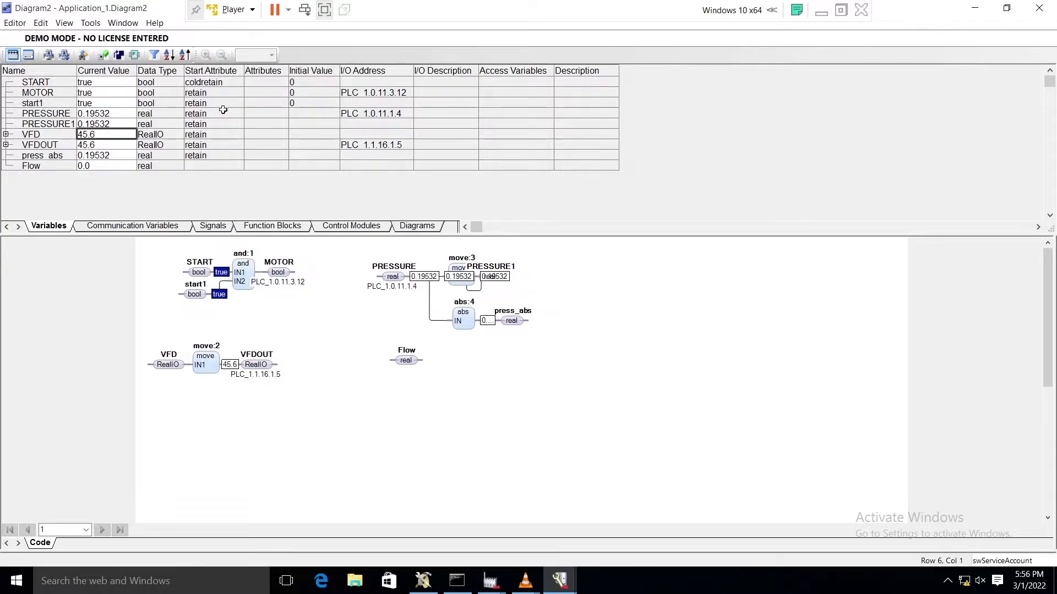
{"action": "left_click", "coordinate": [119, 84]}
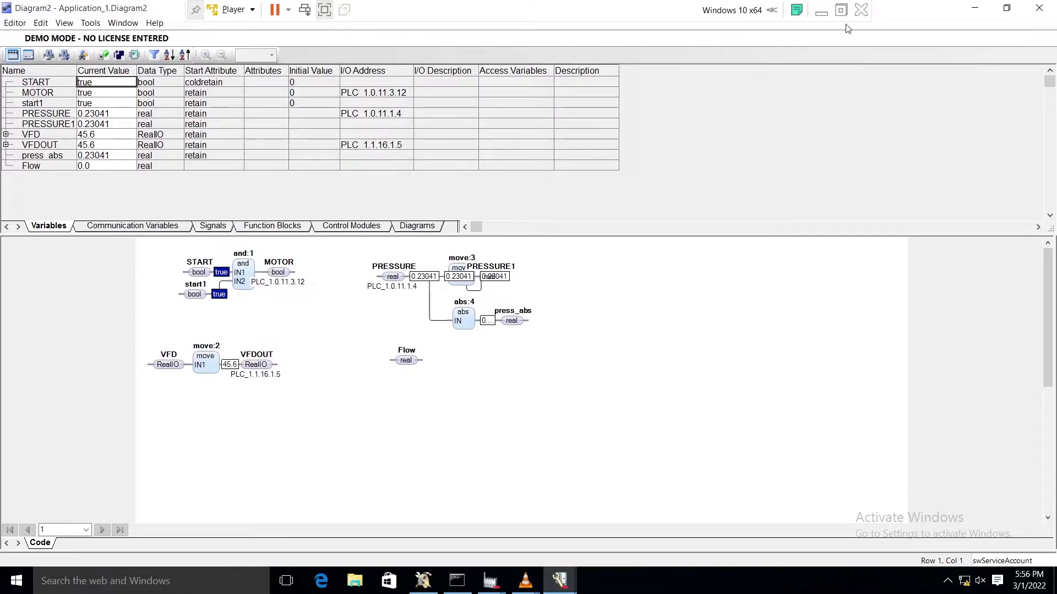
Go offline, then redownload Application_1 to PLC_1 with a cold restart
{"action": "left_click", "coordinate": [1039, 8]}
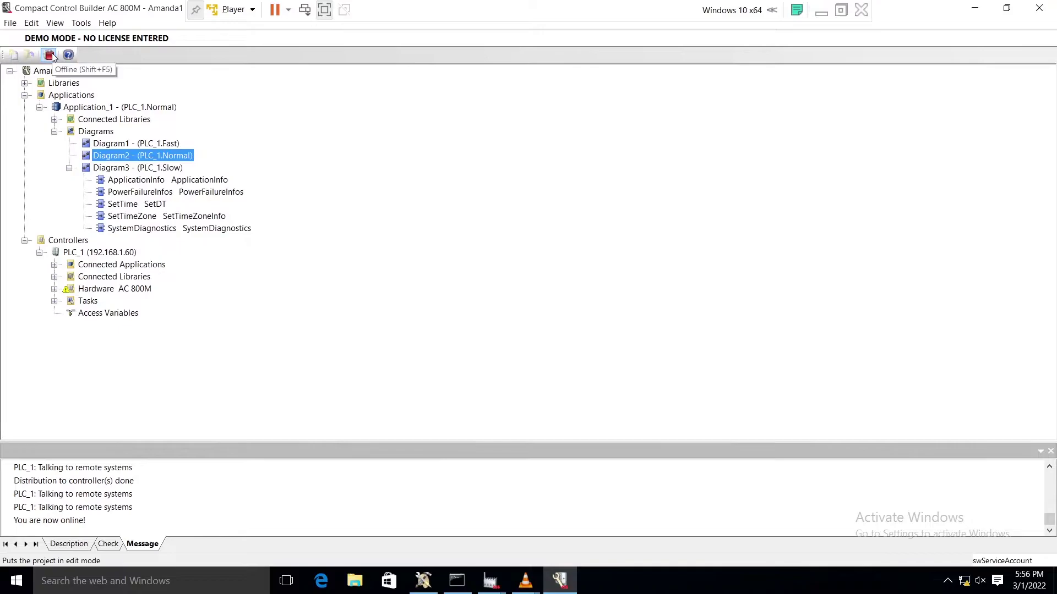
{"action": "left_click", "coordinate": [49, 55]}
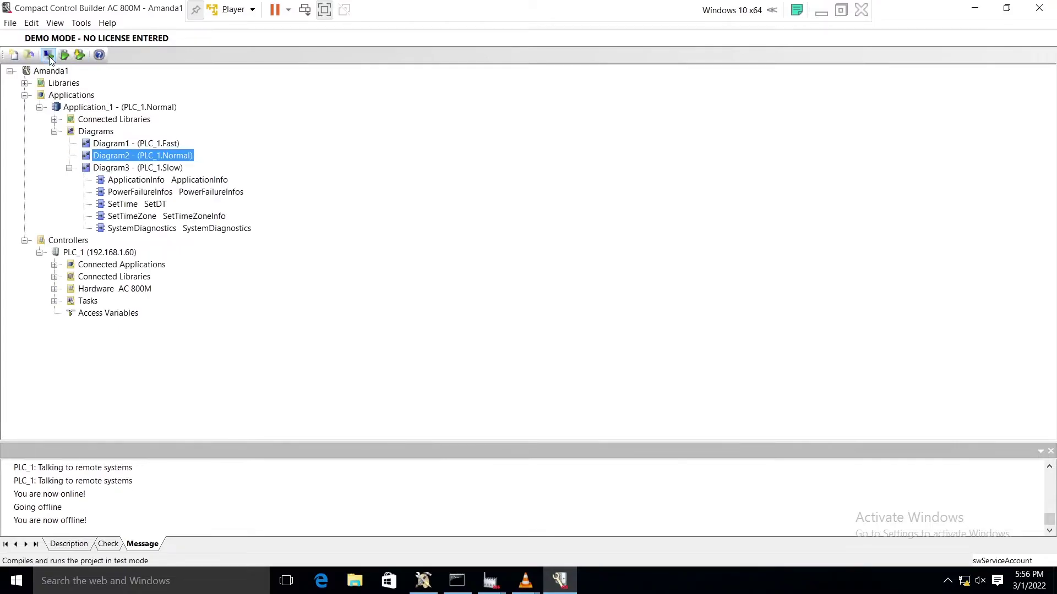
{"action": "left_click", "coordinate": [86, 56]}
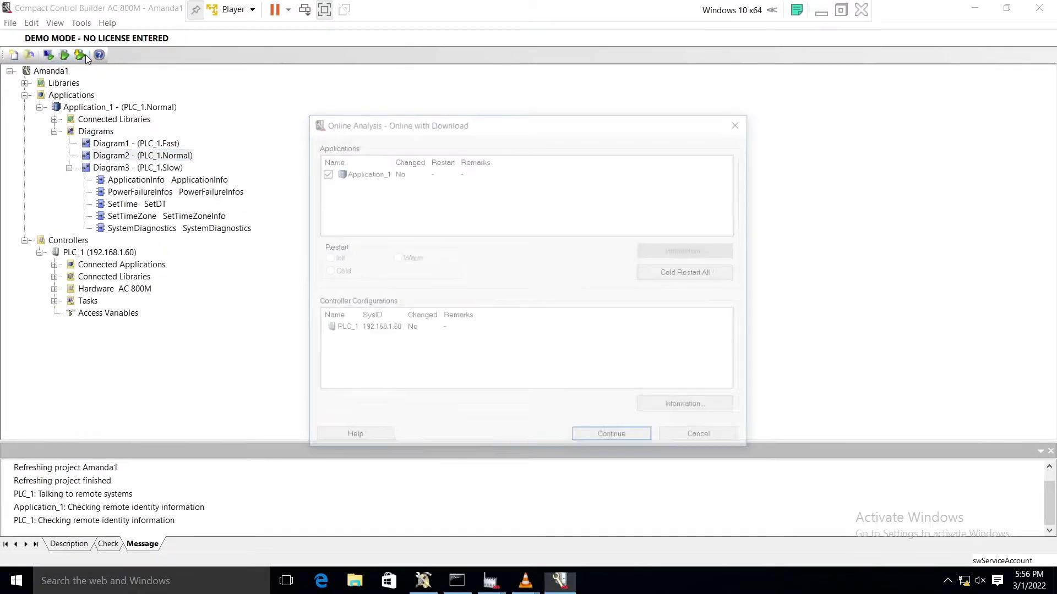
{"action": "left_click", "coordinate": [376, 173]}
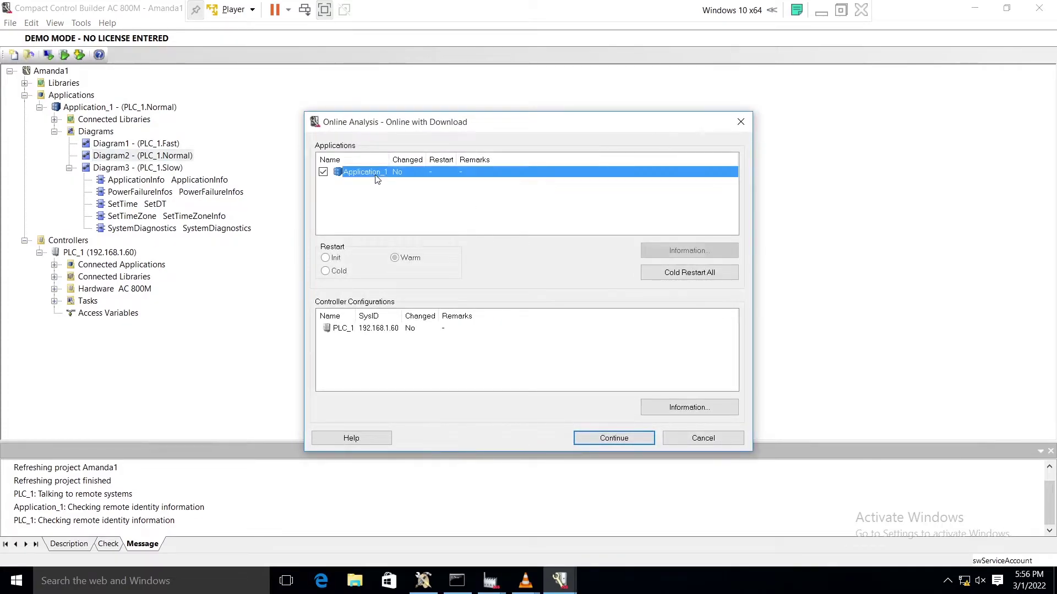
{"action": "left_click", "coordinate": [325, 271]}
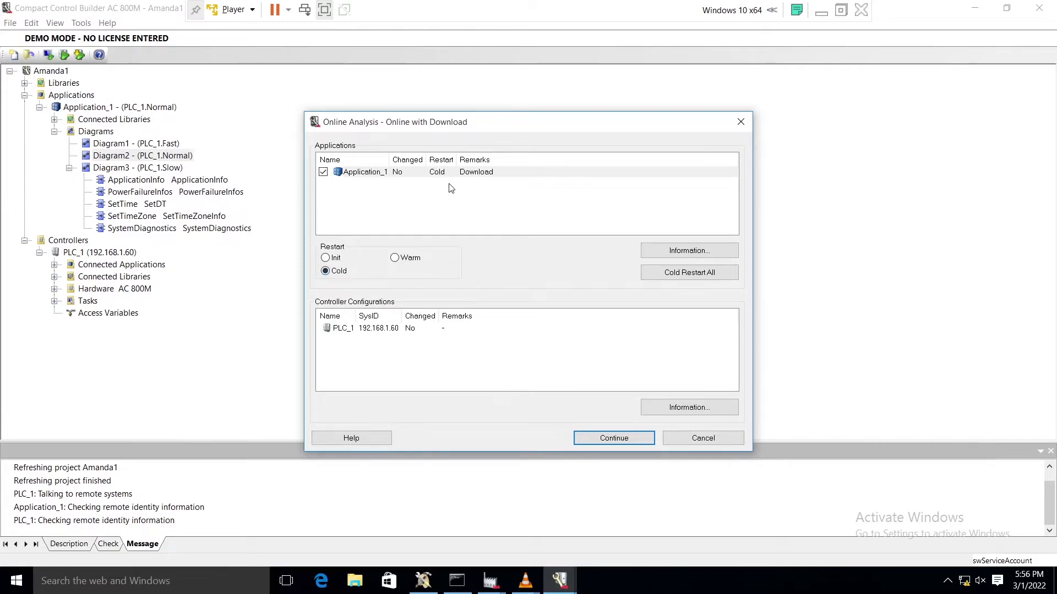
{"action": "left_click", "coordinate": [614, 439]}
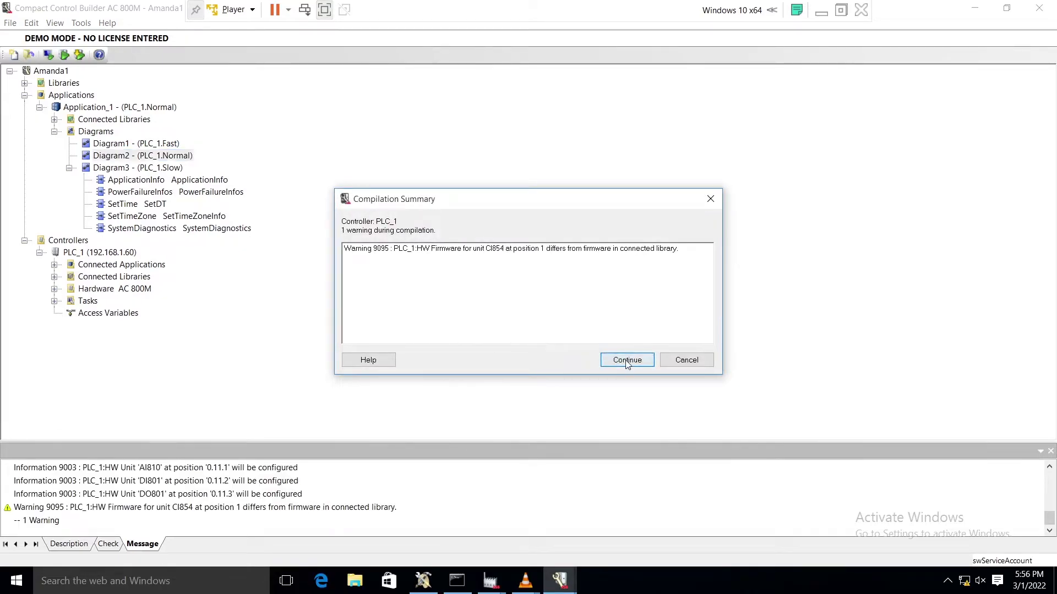
{"action": "left_click", "coordinate": [627, 361]}
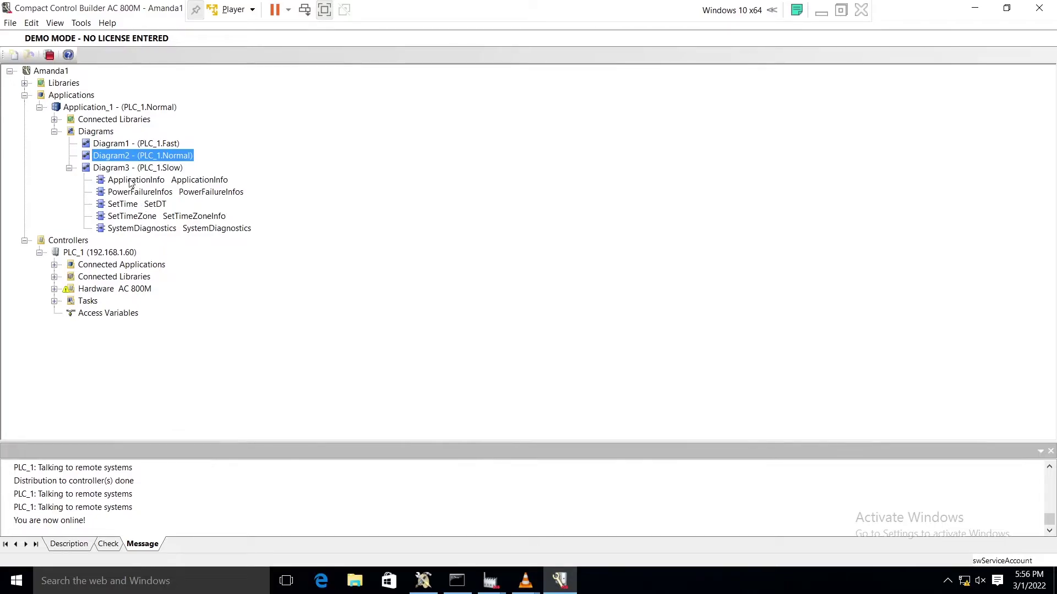
Check Diagram2 after the cold restart (START true, Flow 0.0), then go offline
{"action": "double_click", "coordinate": [113, 156]}
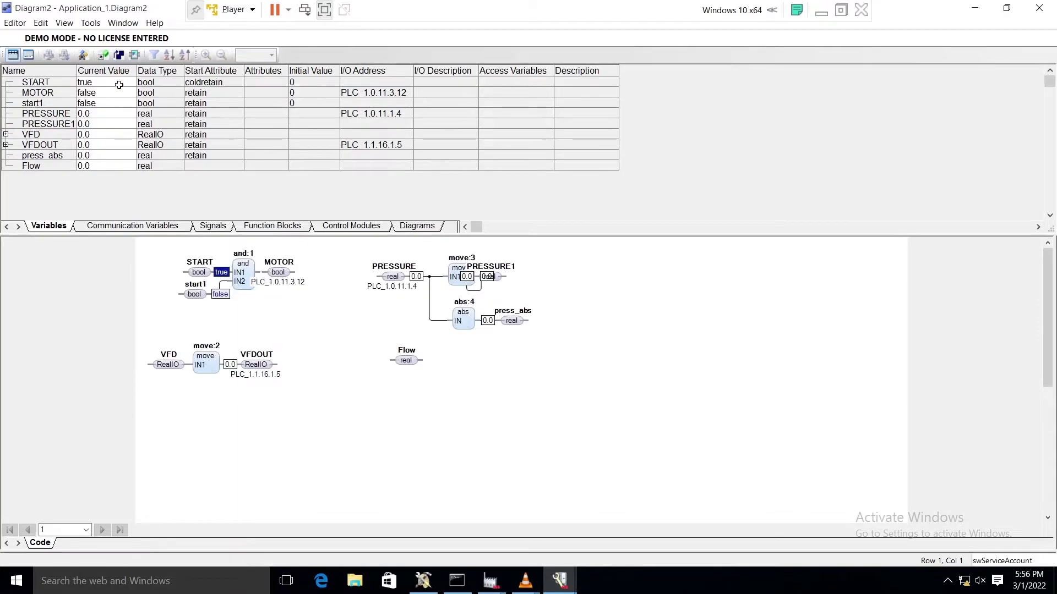
{"action": "left_click", "coordinate": [104, 86]}
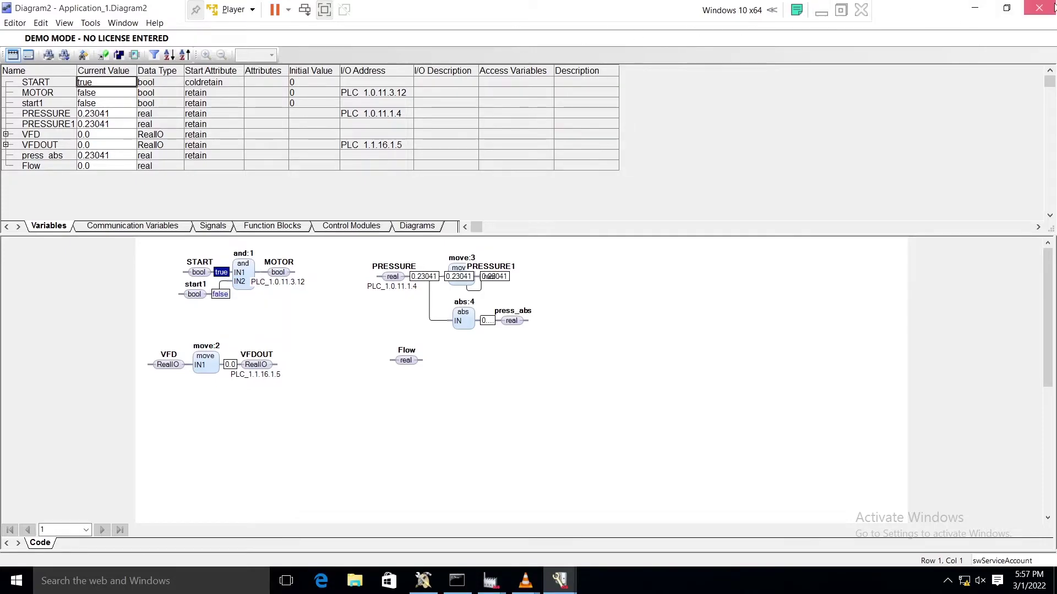
{"action": "left_click", "coordinate": [1039, 8]}
{"action": "left_click", "coordinate": [49, 54]}
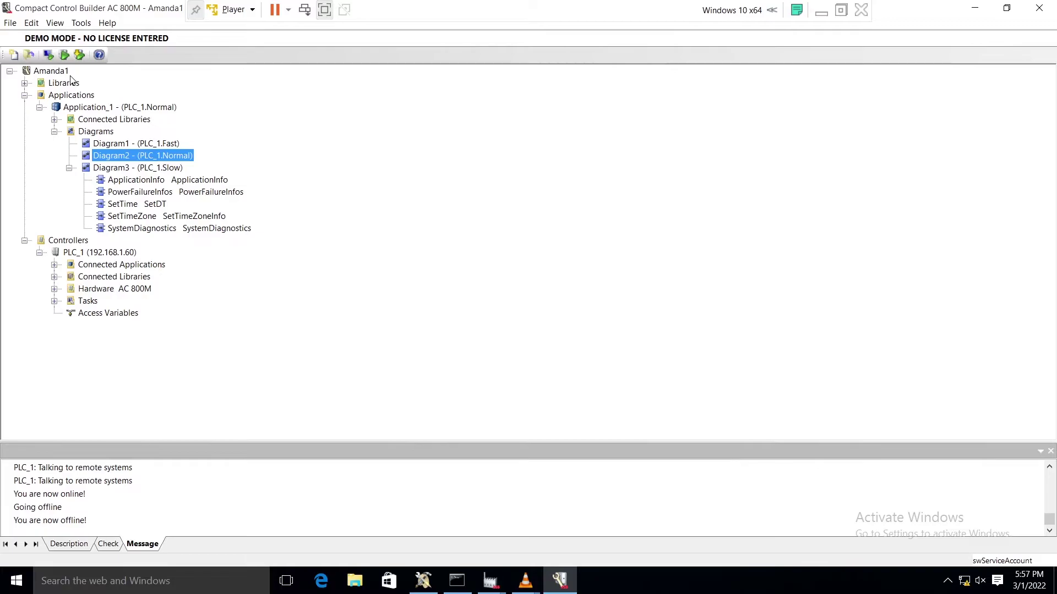
Redownload the unchanged project to PLC_1, cancel the close prompt, and go offline
{"action": "left_click", "coordinate": [80, 55]}
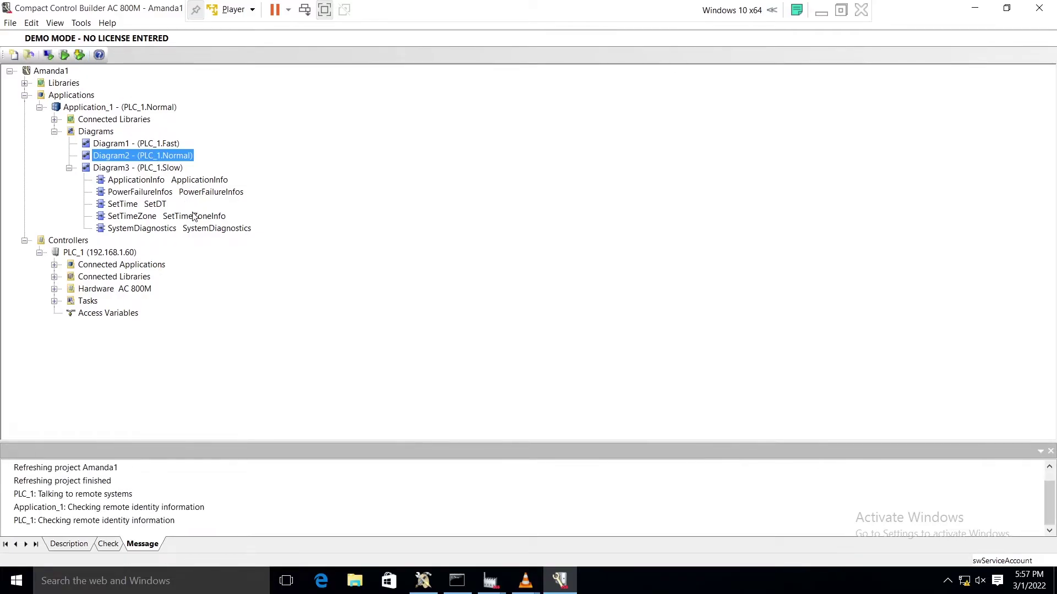
{"action": "left_click", "coordinate": [624, 435]}
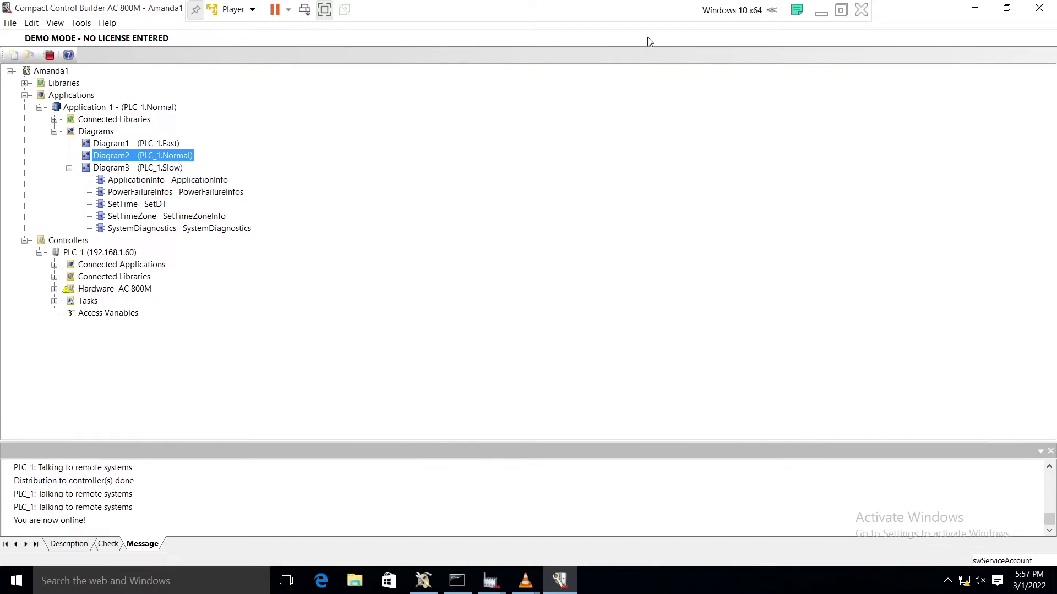
{"action": "left_click", "coordinate": [1039, 8]}
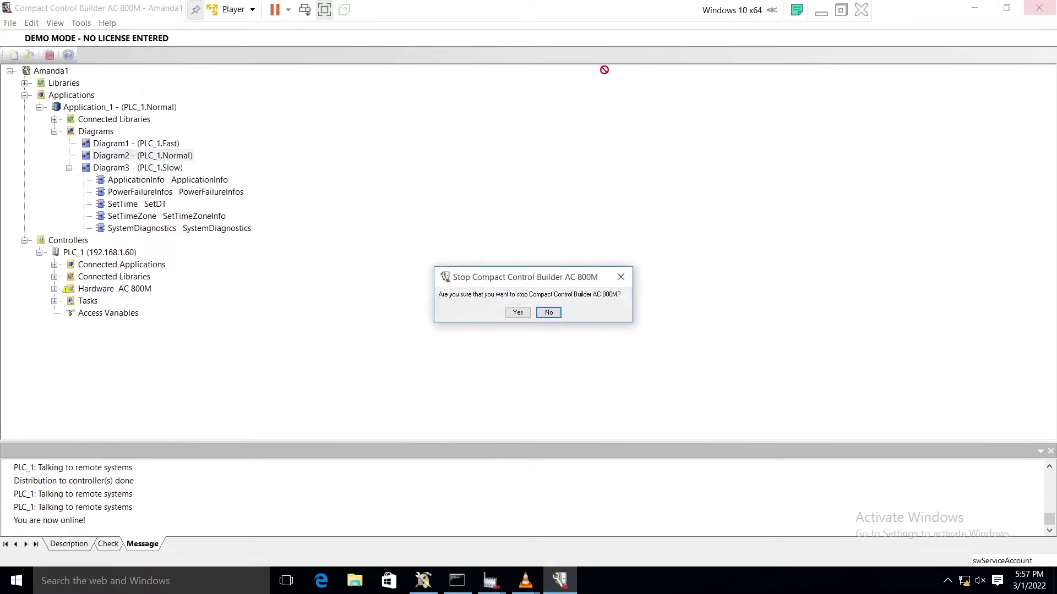
{"action": "left_click", "coordinate": [616, 284]}
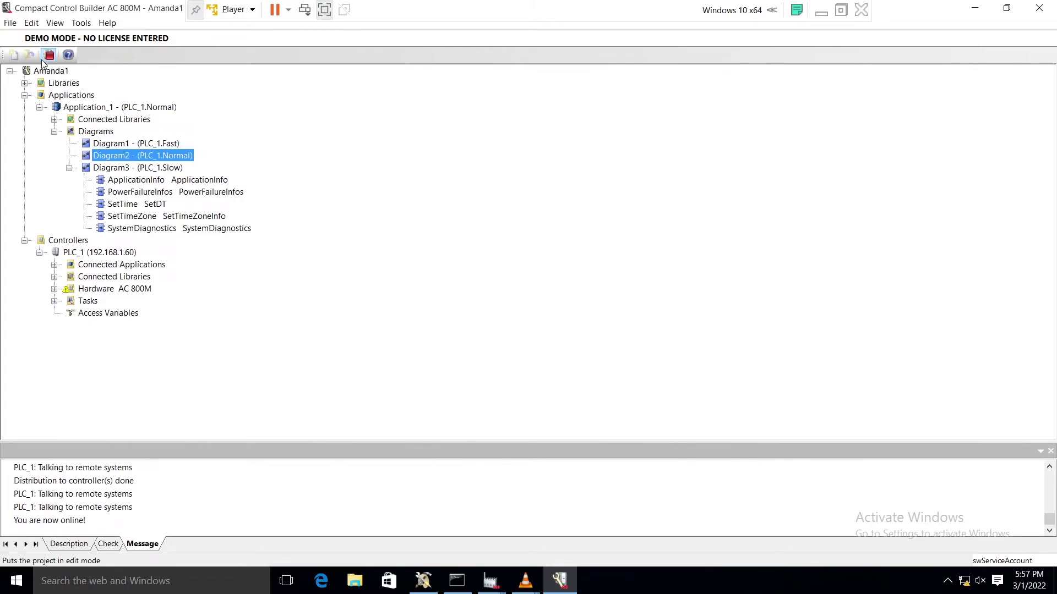
{"action": "left_click", "coordinate": [49, 55]}
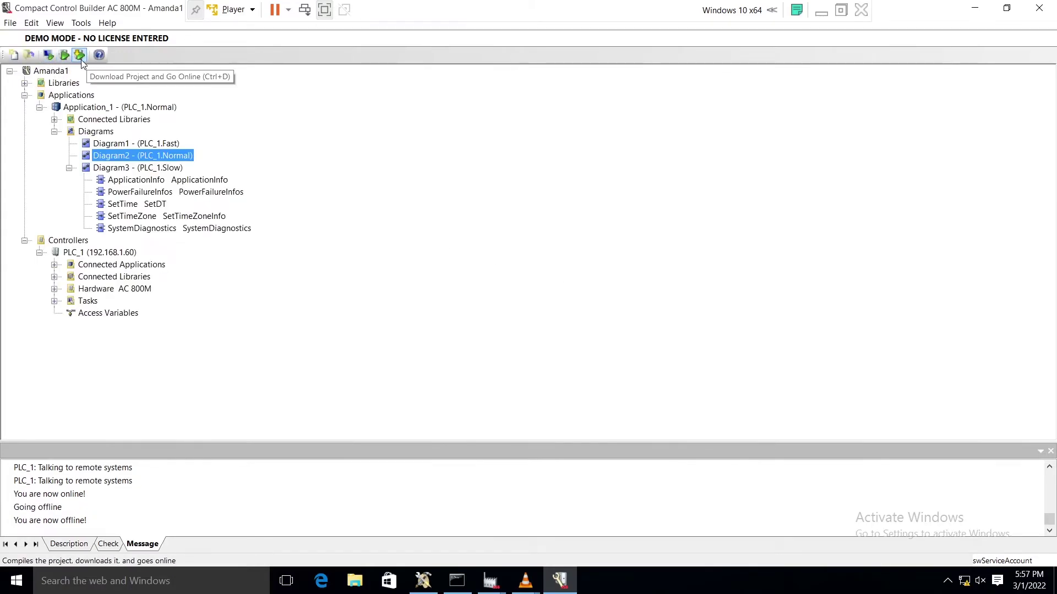
Download Application_1 to PLC_1 with an Init restart, confirming the init warning
{"action": "left_click", "coordinate": [81, 57]}
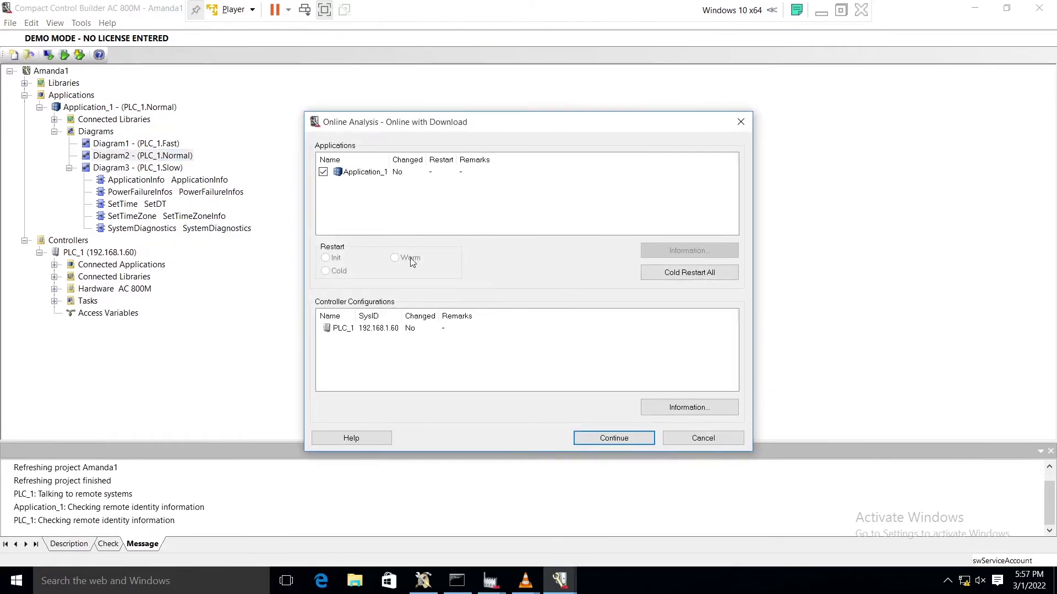
{"action": "left_click", "coordinate": [350, 174]}
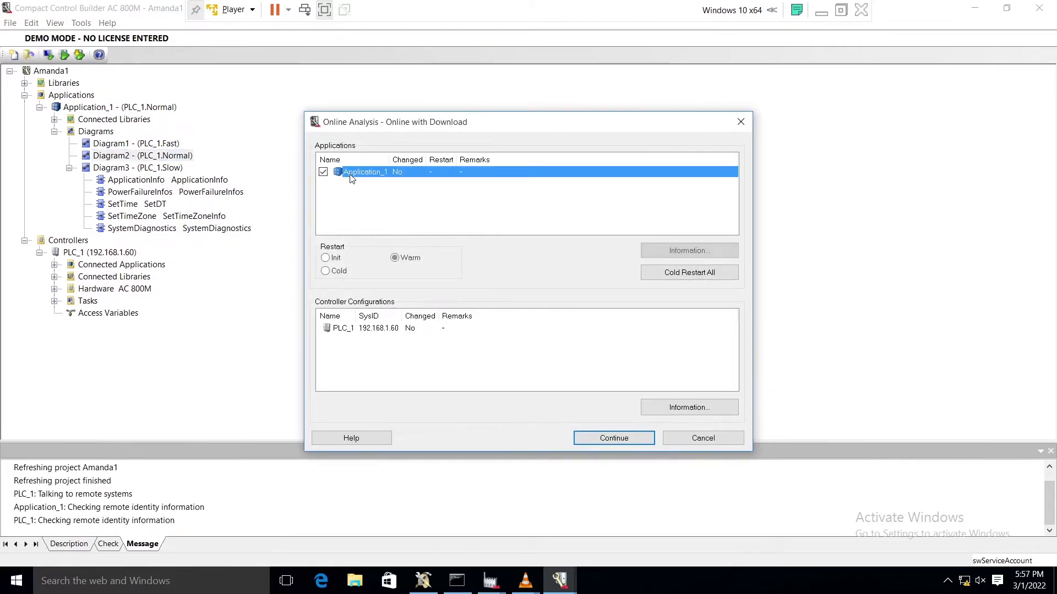
{"action": "left_click", "coordinate": [333, 271]}
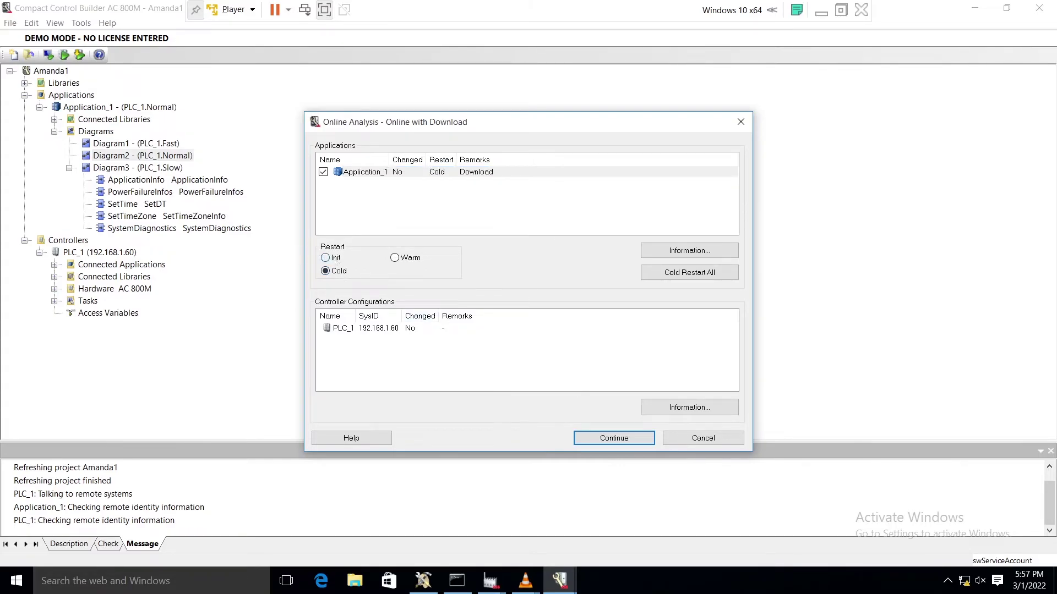
{"action": "left_click", "coordinate": [328, 257]}
{"action": "left_click", "coordinate": [587, 333]}
{"action": "left_click", "coordinate": [614, 440]}
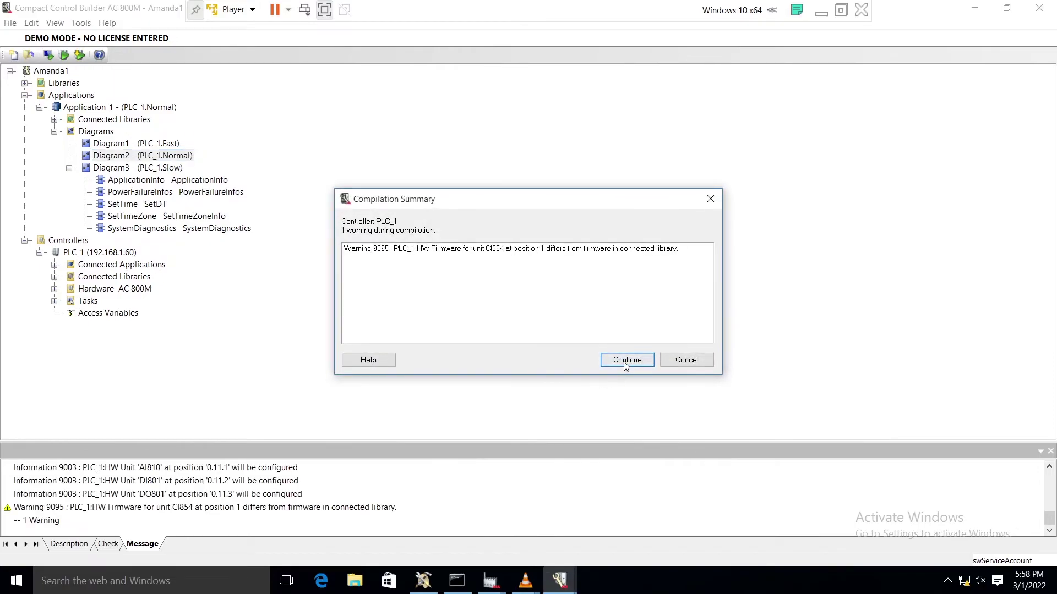
{"action": "left_click", "coordinate": [625, 361]}
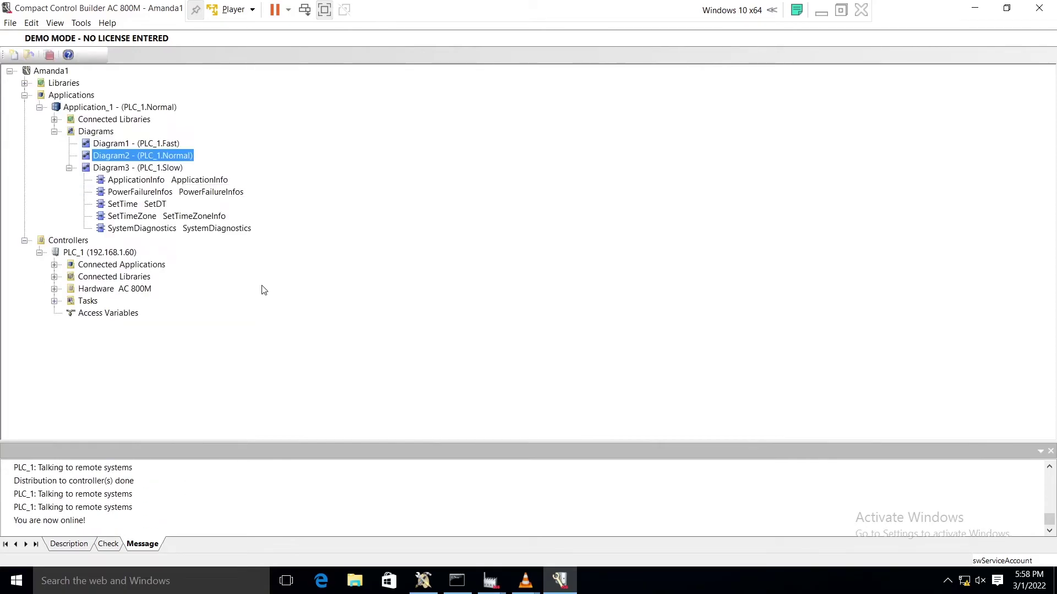
Open Diagram2 online and confirm START now reads false after the init restart
{"action": "double_click", "coordinate": [121, 157]}
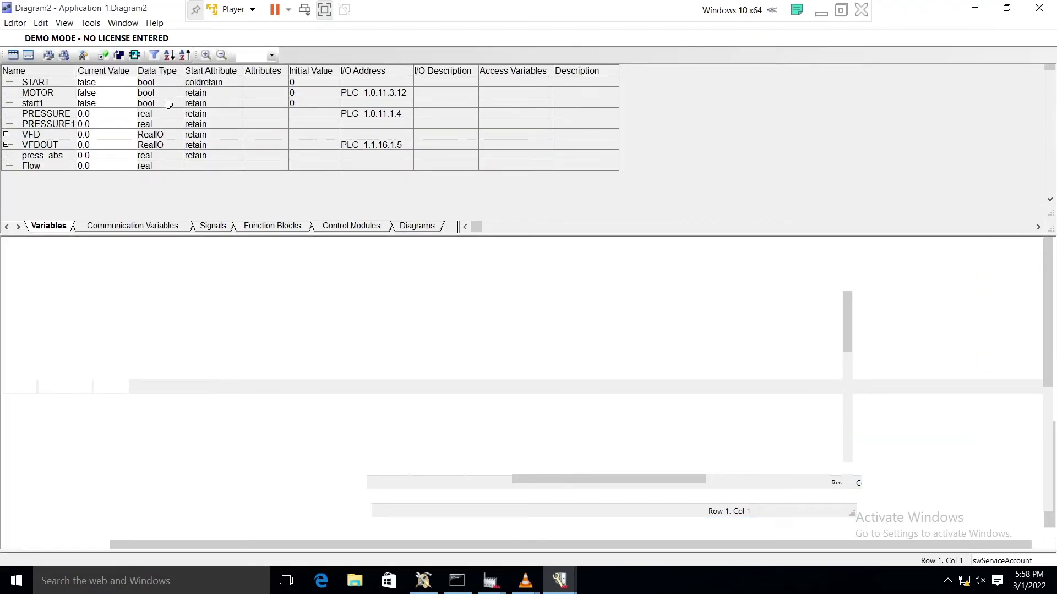
{"action": "left_click", "coordinate": [115, 85]}
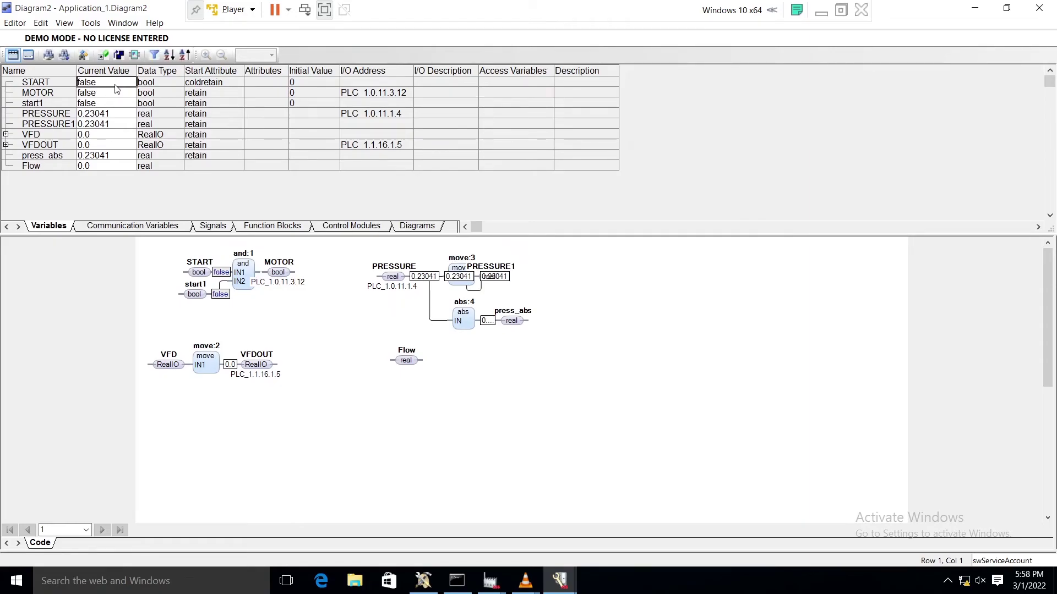